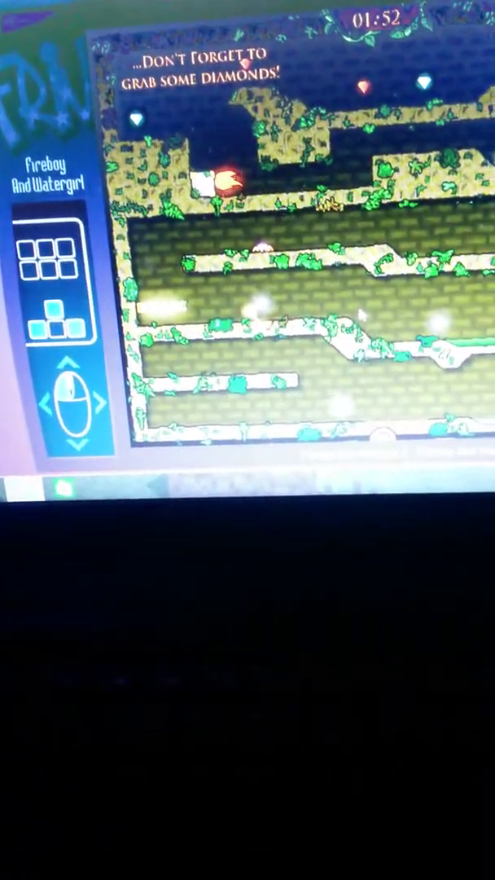
key("Left")
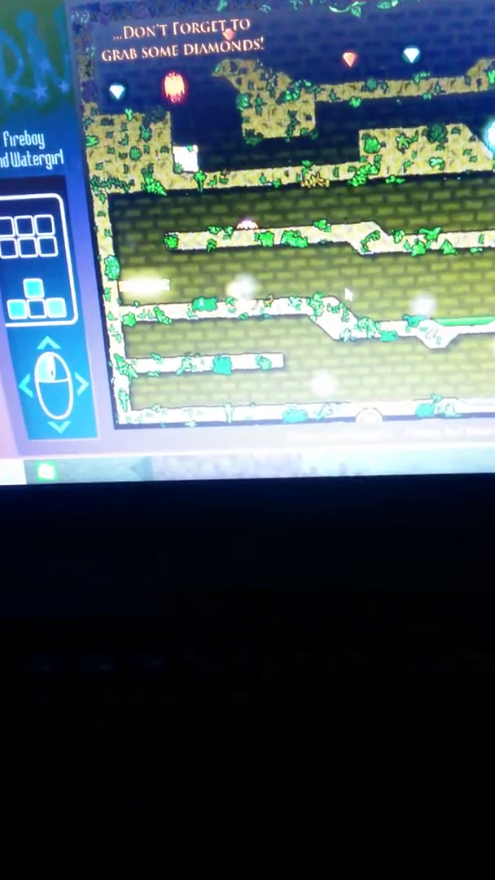